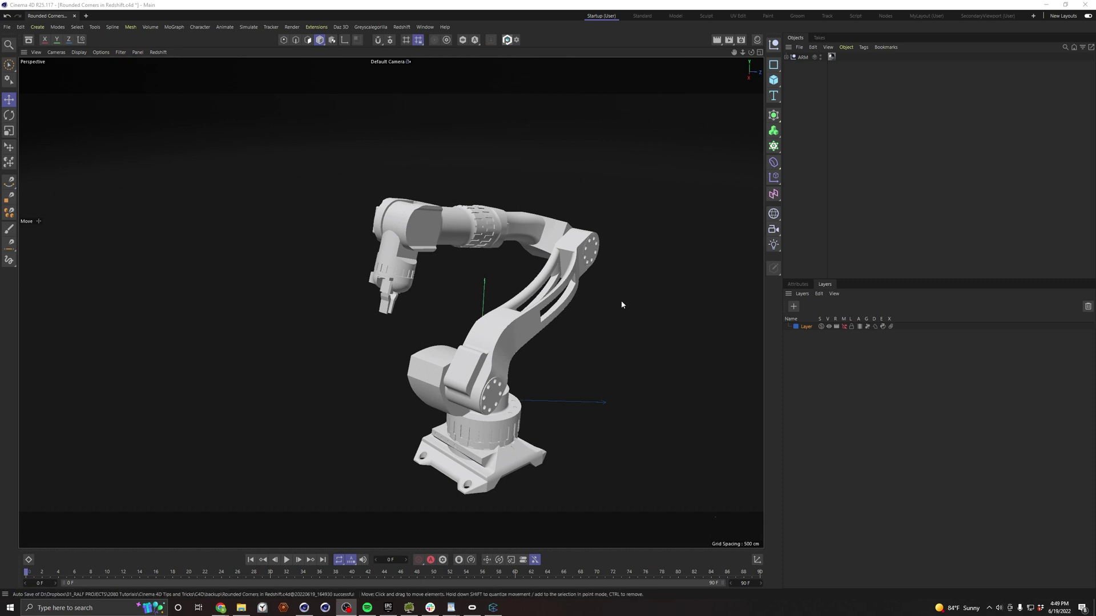
- Zoom the Perspective viewport in on the robot arm's wrist and gripper
{"action": "scroll", "coordinate": [406, 230], "scroll_direction": "up", "scroll_amount": 5}
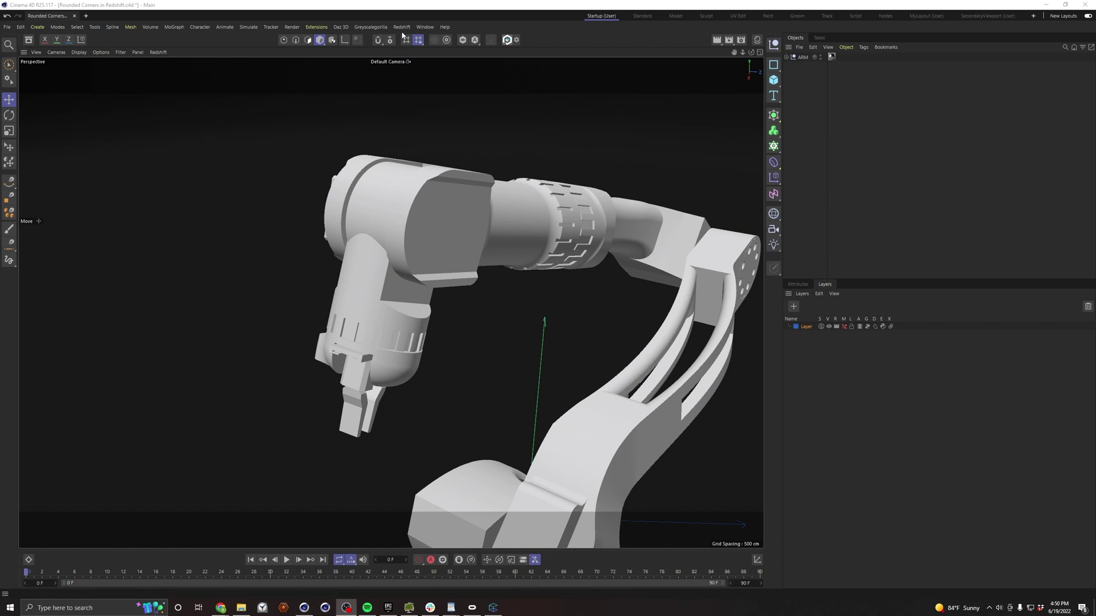
- Start a progressive render in the Redshift RenderView and move the window aside
{"action": "left_click", "coordinate": [401, 27]}
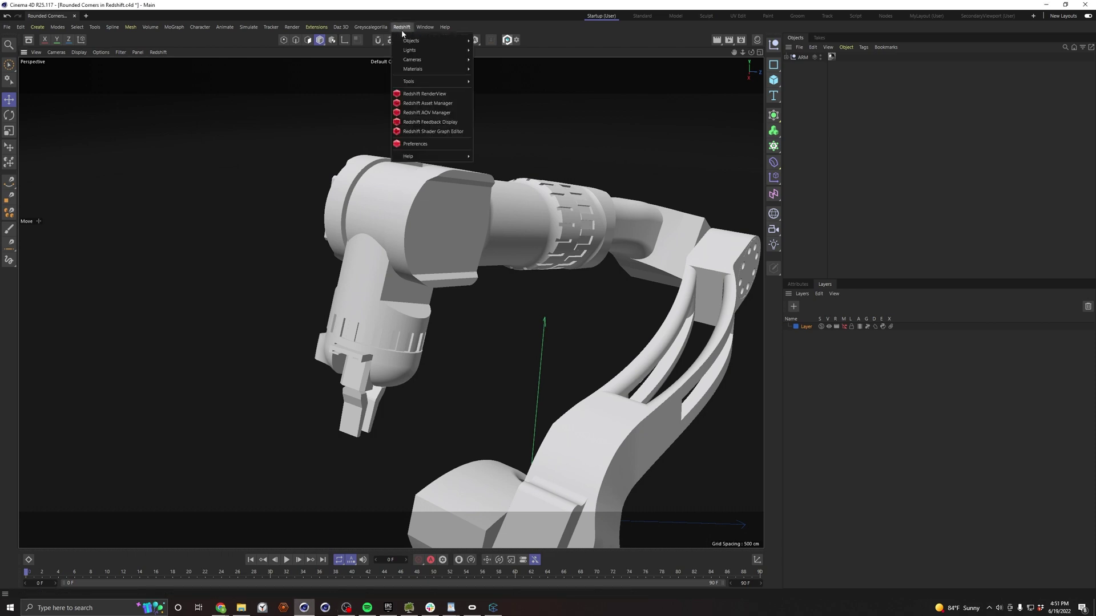
{"action": "left_click", "coordinate": [423, 93]}
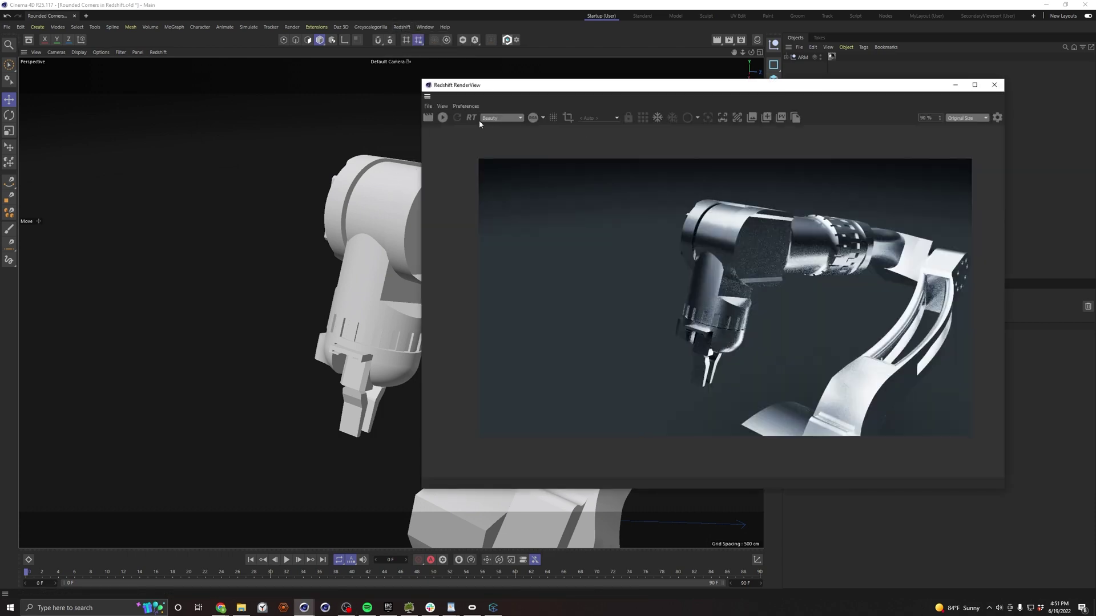
{"action": "left_click", "coordinate": [444, 118]}
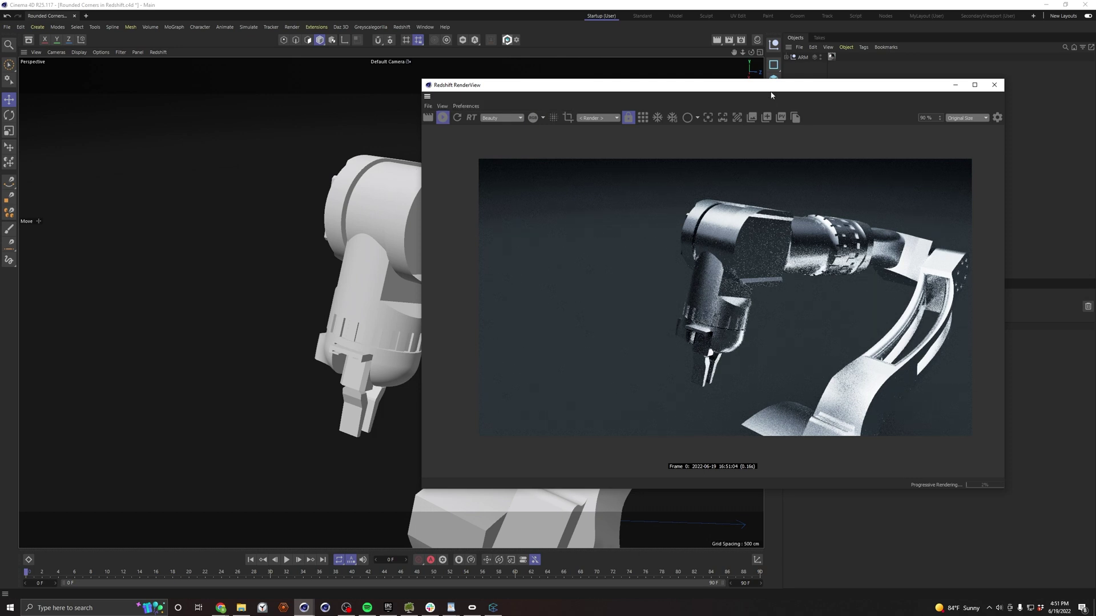
{"action": "left_click_drag", "start_coordinate": [771, 85], "coordinate": [454, 85]}
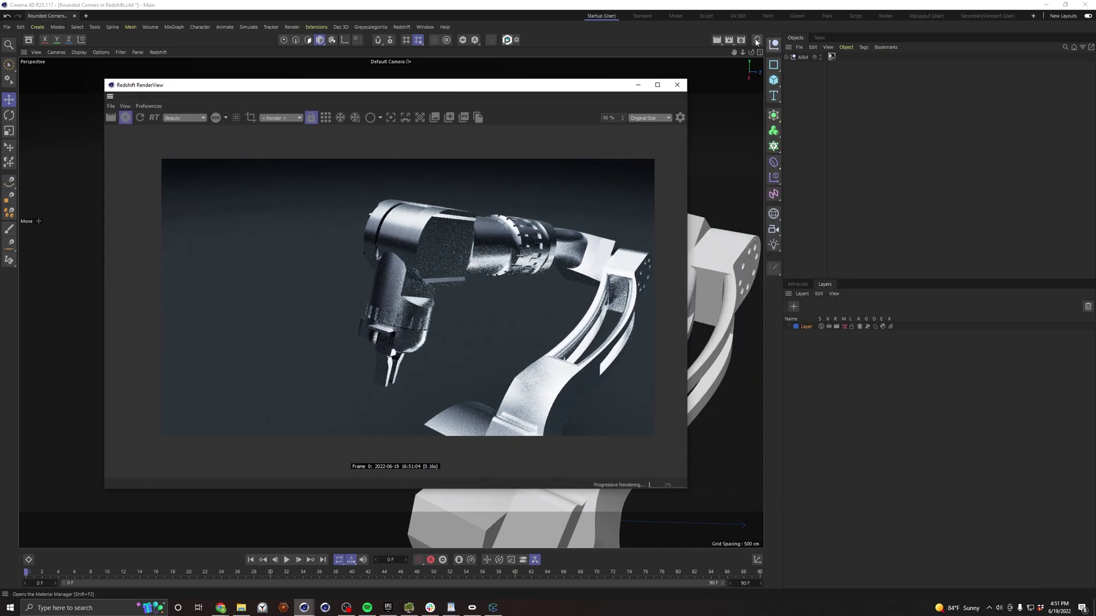
{"action": "left_click", "coordinate": [756, 39]}
- Add an RS Round Corners node (radius 0.5) to RS Material and wire it to Bump Input
{"action": "left_click_drag", "start_coordinate": [575, 87], "coordinate": [462, 84]}
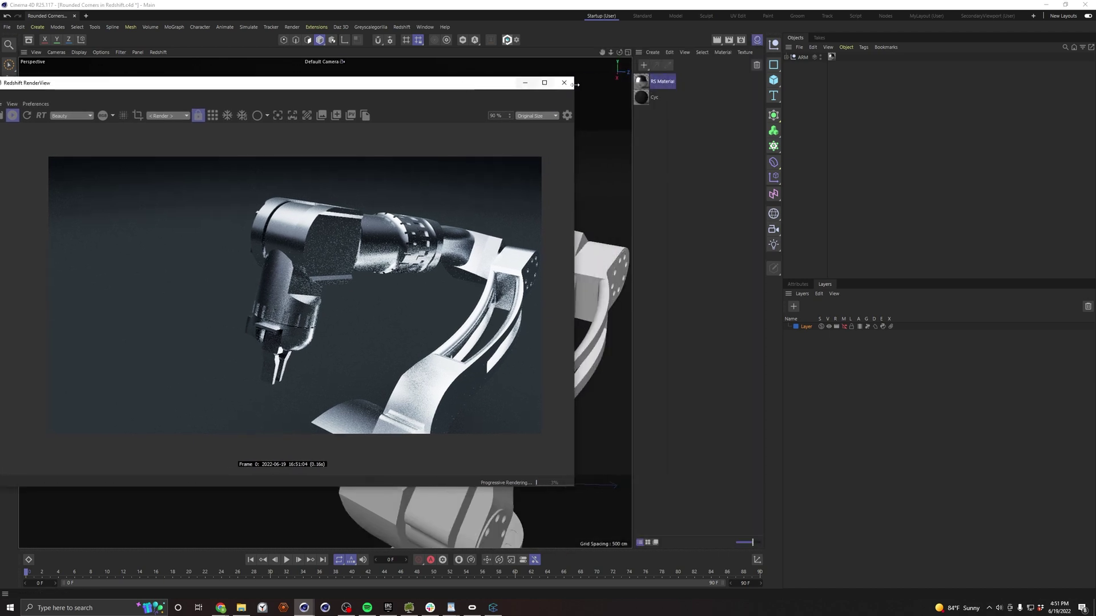
{"action": "double_click", "coordinate": [648, 84]}
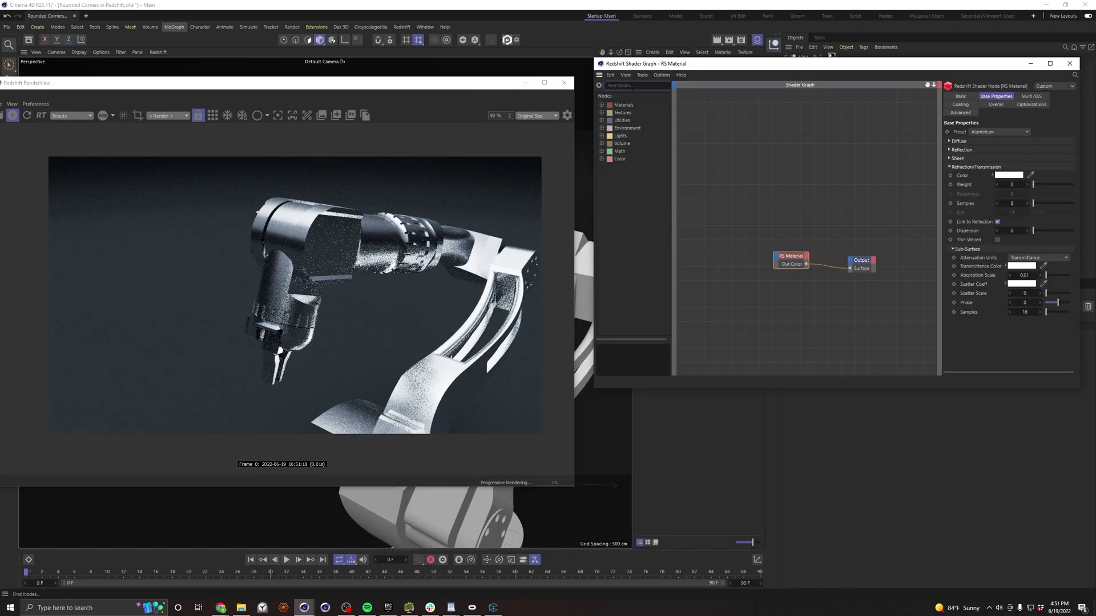
{"action": "left_click", "coordinate": [601, 121]}
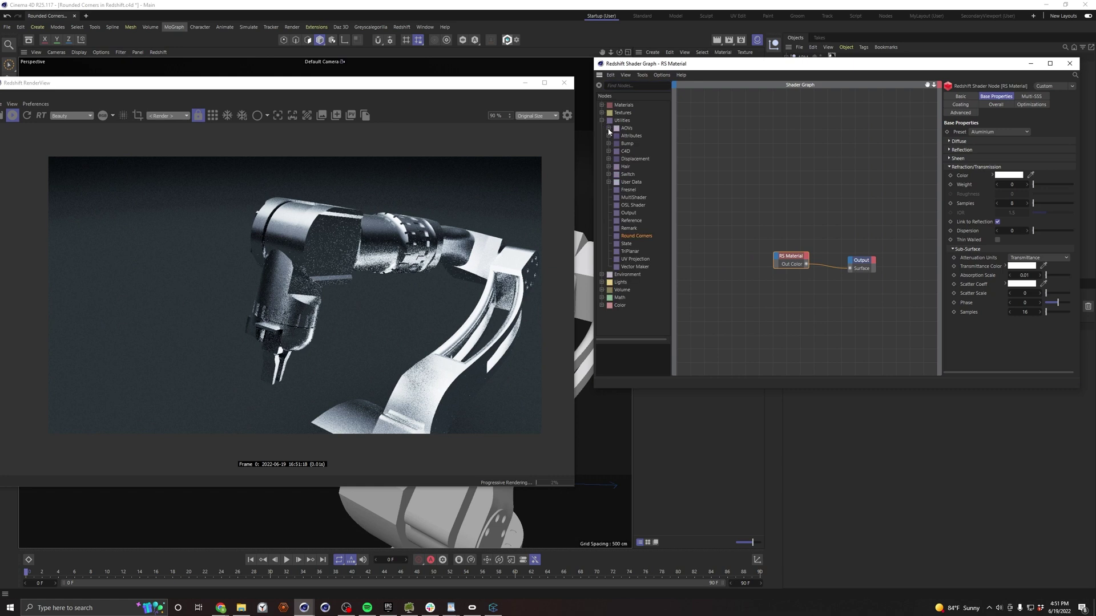
{"action": "left_click_drag", "start_coordinate": [635, 236], "coordinate": [776, 259]}
{"action": "mouse_move", "coordinate": [814, 349]}
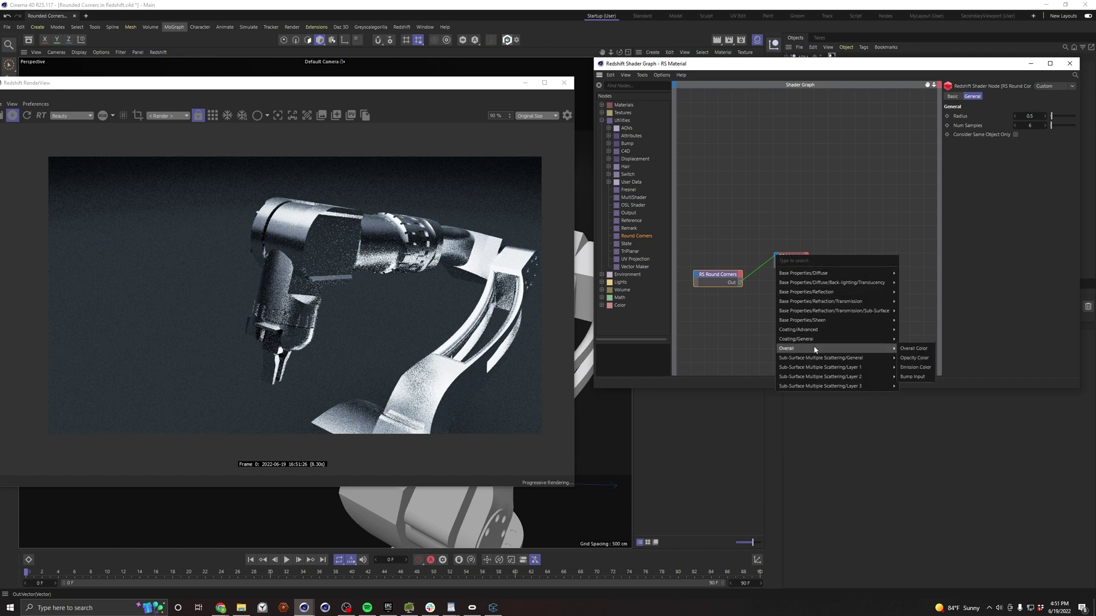
{"action": "left_click", "coordinate": [913, 377]}
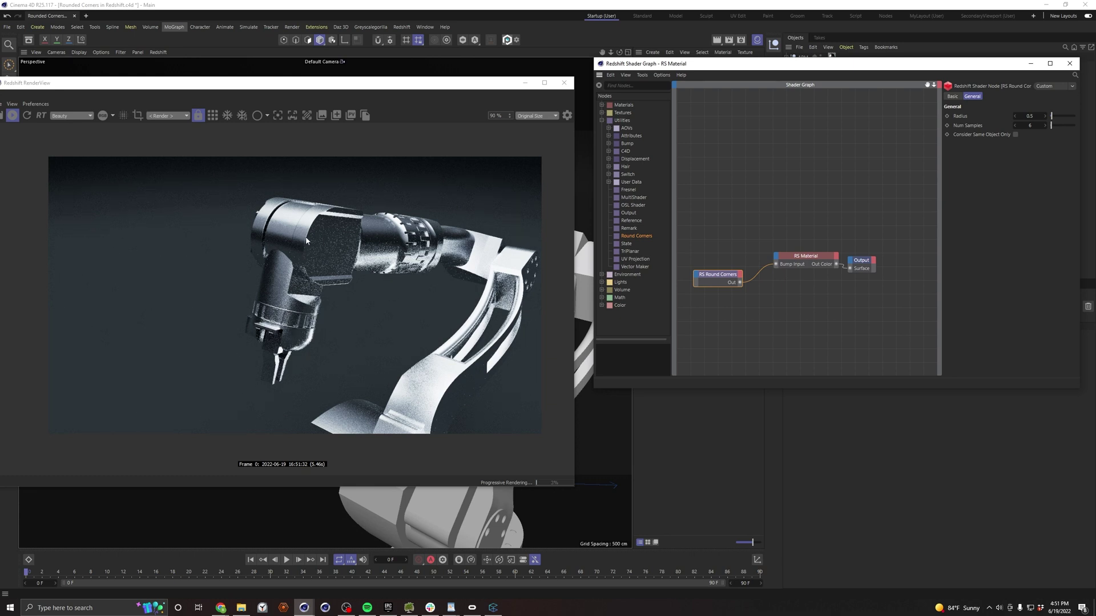
- Zoom the viewport onto the wrist joint so Redshift re-renders that close-up
{"action": "left_click_drag", "start_coordinate": [371, 82], "coordinate": [894, 118]}
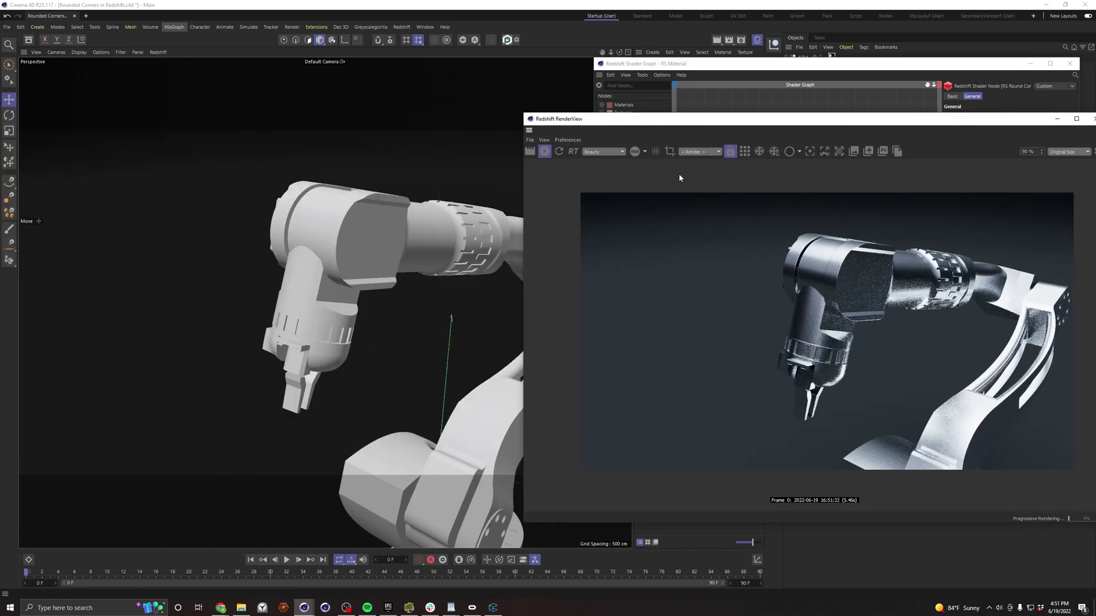
{"action": "scroll", "coordinate": [344, 251], "scroll_direction": "up", "scroll_amount": 5}
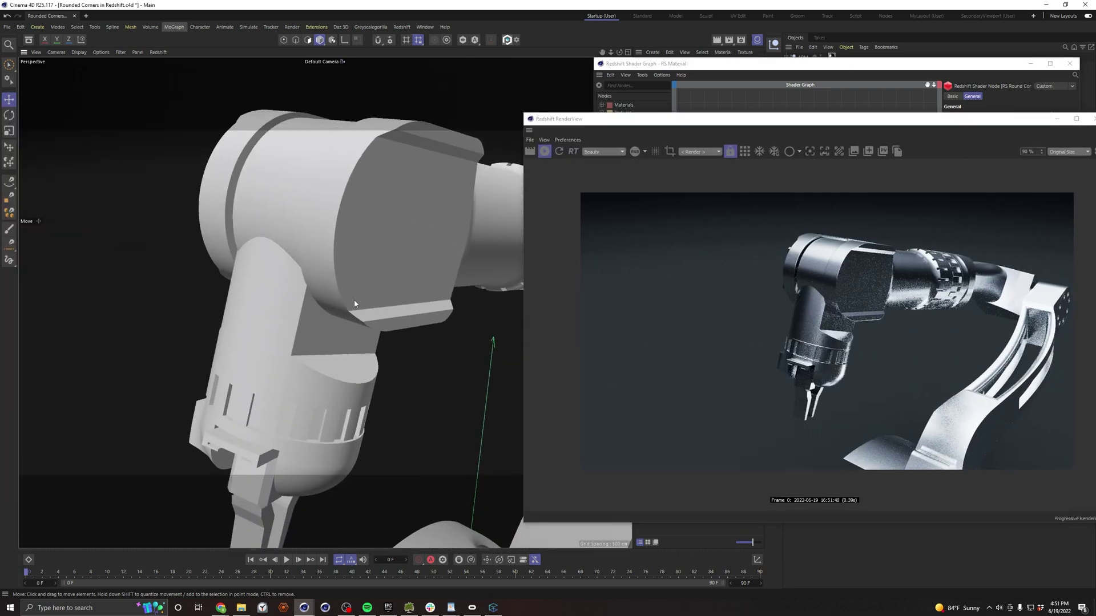
{"action": "scroll", "coordinate": [339, 296], "scroll_direction": "down", "scroll_amount": 5}
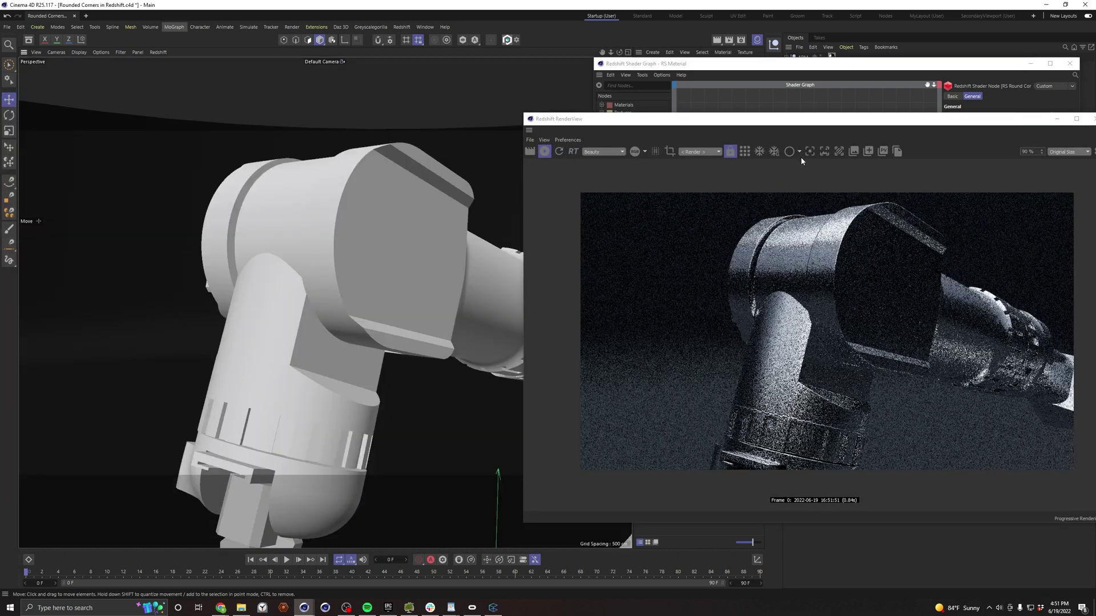
{"action": "left_click_drag", "start_coordinate": [807, 120], "coordinate": [289, 101]}
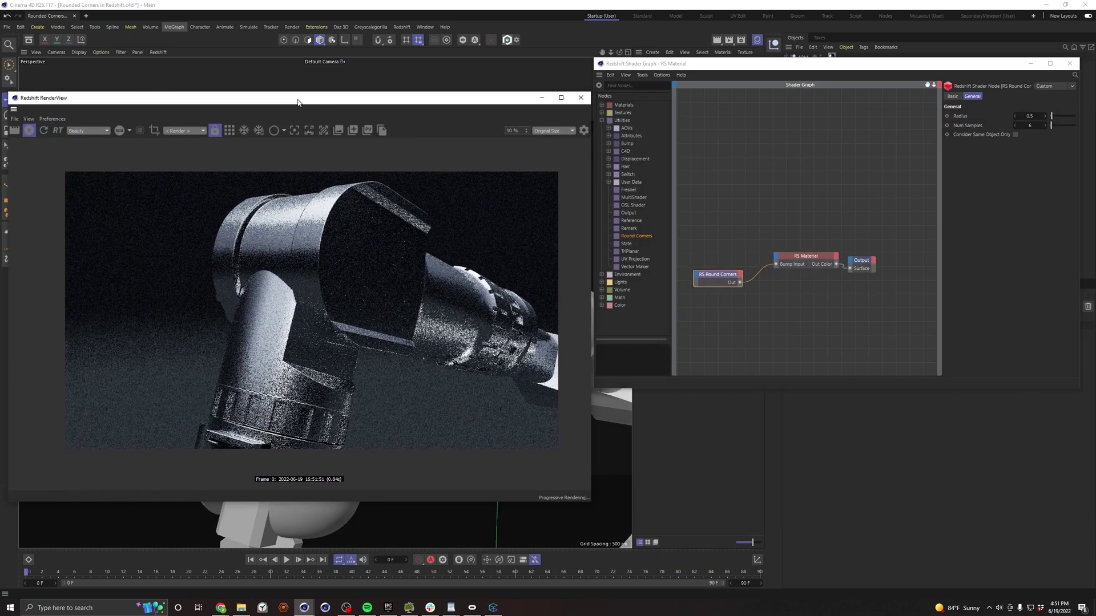
- Raise the RS Round Corners Radius to about 1.78, then settle it at 1
{"action": "left_click", "coordinate": [737, 277]}
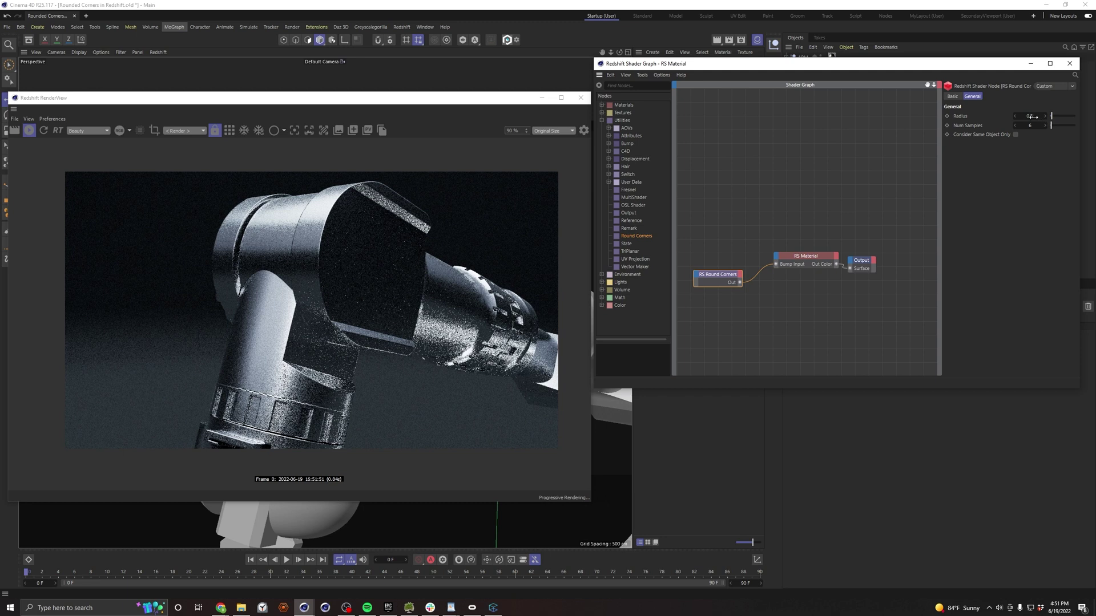
{"action": "left_click_drag", "start_coordinate": [1052, 118], "coordinate": [1061, 121]}
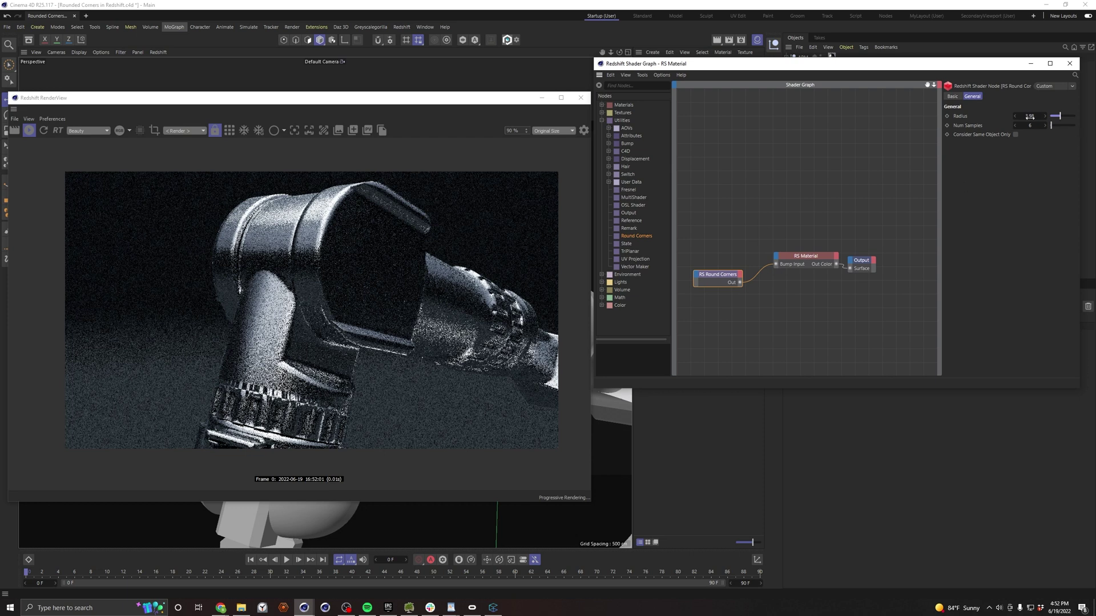
{"action": "left_click_drag", "start_coordinate": [1030, 116], "coordinate": [1030, 116]}
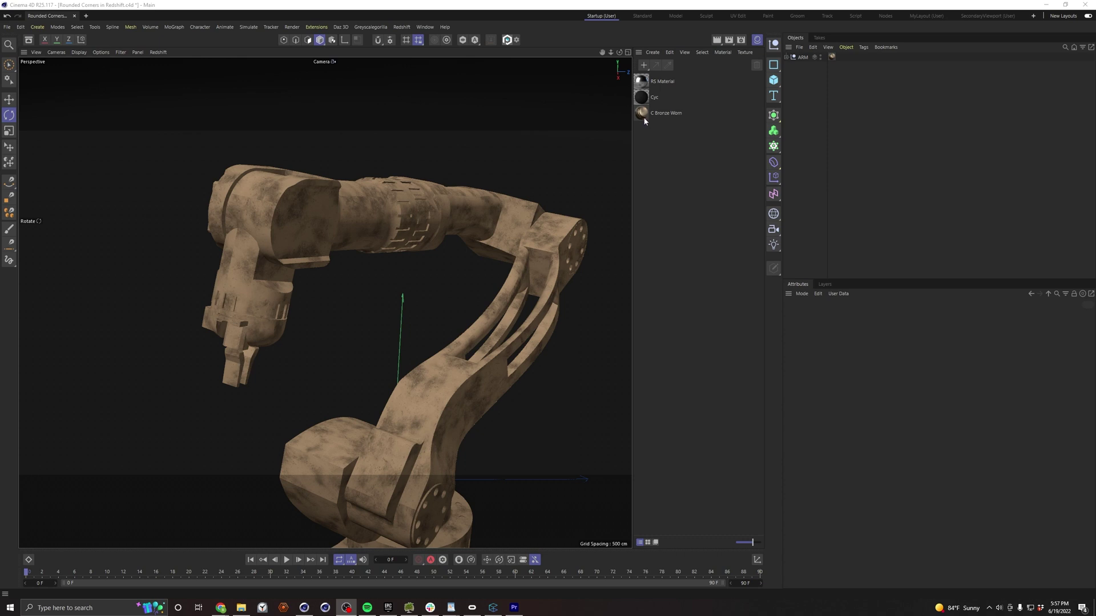
- Render the bronze arm in Redshift RenderView and open the C Bronze Worn Shader Graph
{"action": "left_click", "coordinate": [401, 27]}
{"action": "left_click", "coordinate": [442, 95]}
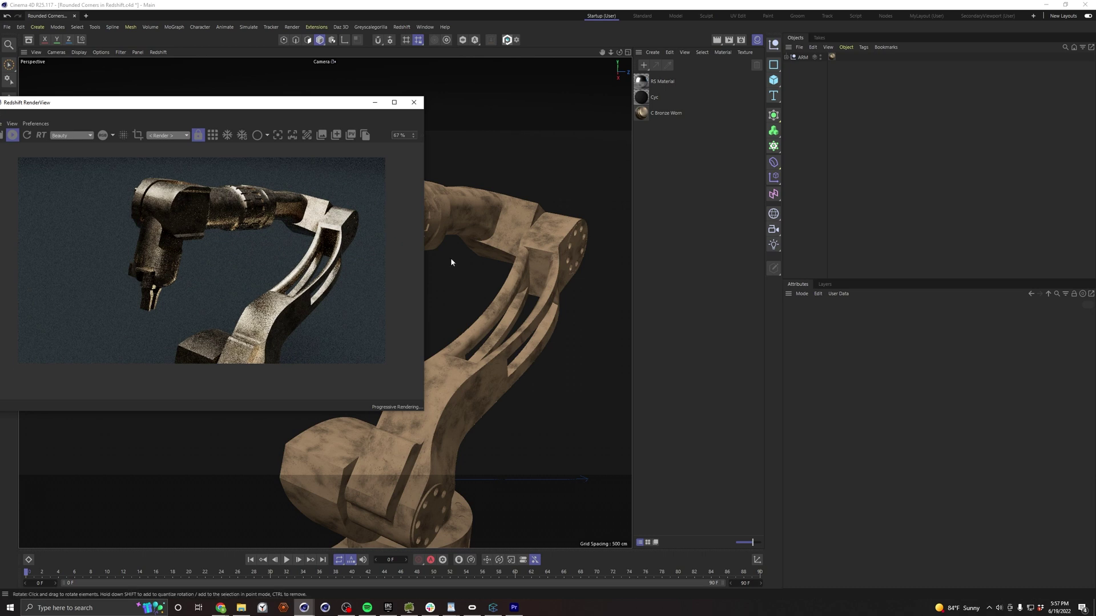
{"action": "left_click_drag", "start_coordinate": [238, 103], "coordinate": [445, 273]}
{"action": "scroll", "coordinate": [286, 215], "scroll_direction": "up", "scroll_amount": 5}
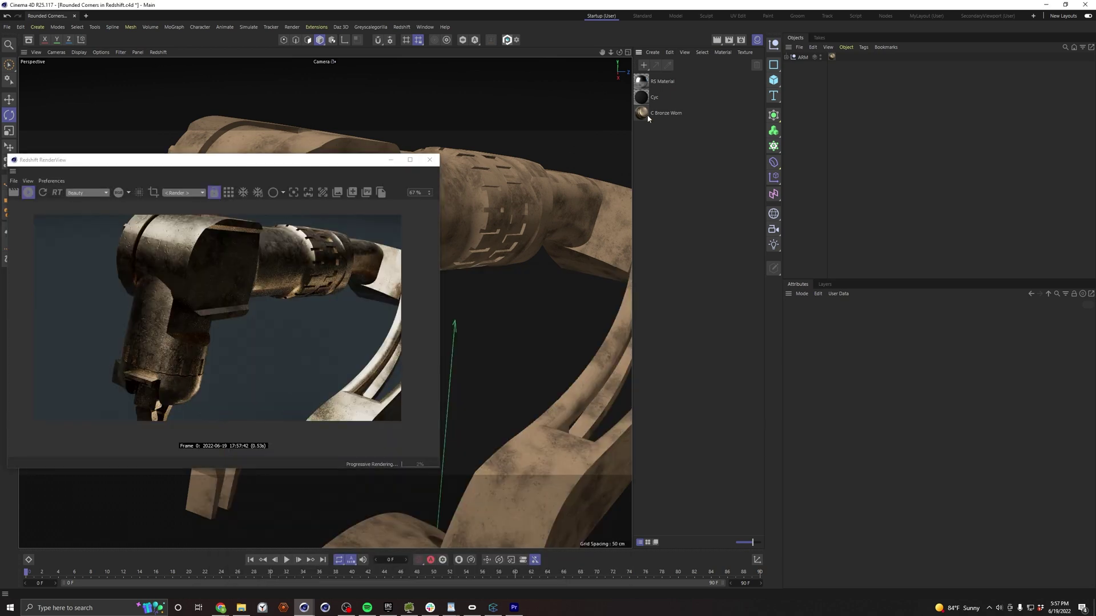
{"action": "double_click", "coordinate": [662, 113]}
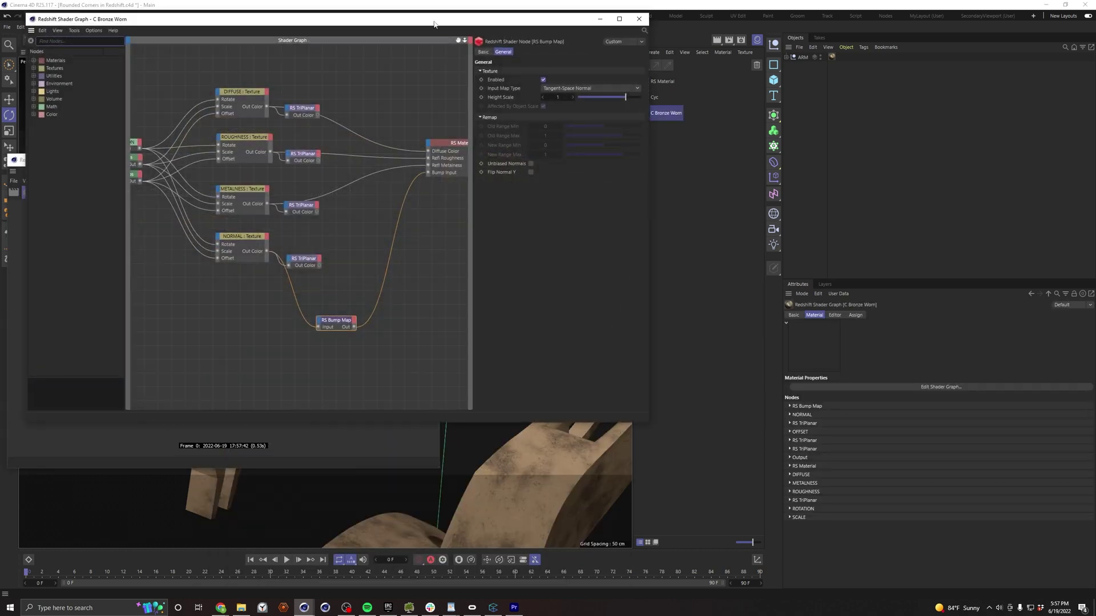
- Place an RS Round Corners node in the C Bronze Worn graph, wired to the material's bump input
{"action": "left_click_drag", "start_coordinate": [434, 24], "coordinate": [461, 39]}
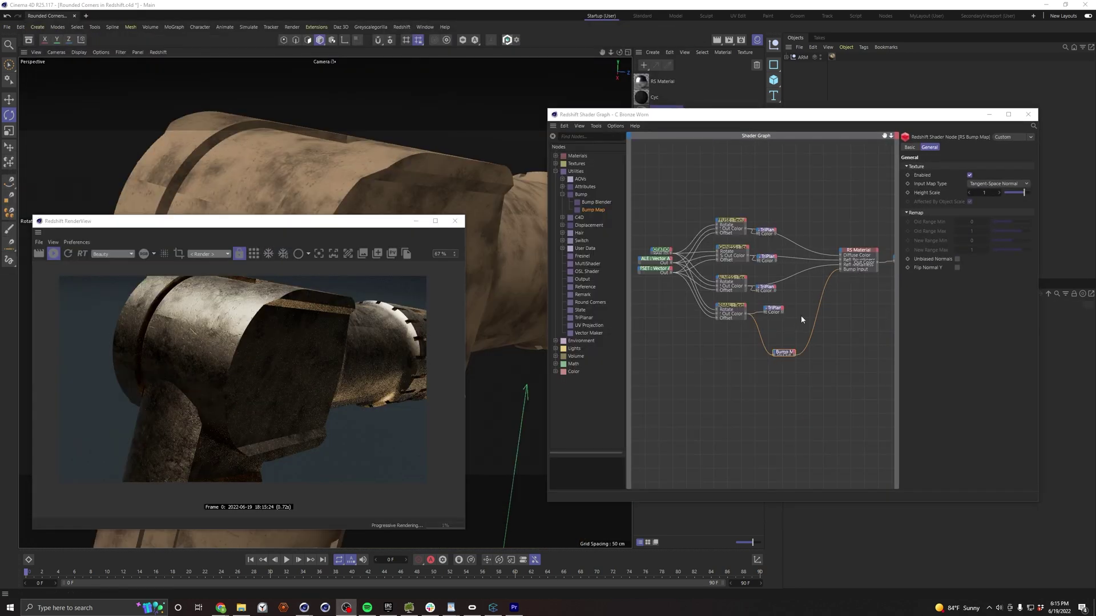
{"action": "scroll", "coordinate": [782, 356], "scroll_direction": "up", "scroll_amount": 3}
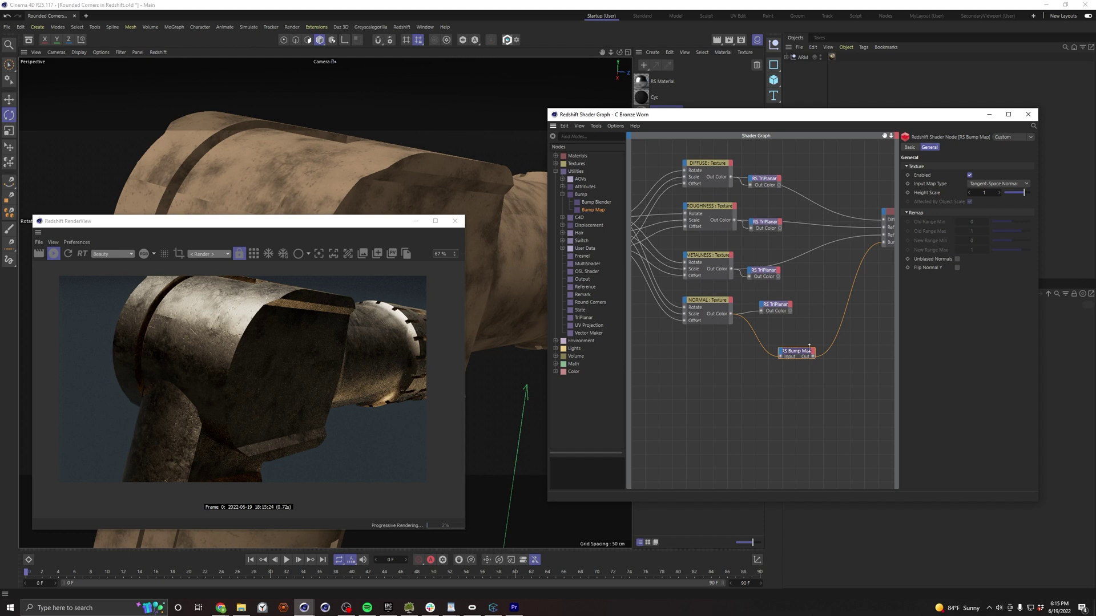
{"action": "left_click", "coordinate": [591, 302]}
{"action": "left_click", "coordinate": [702, 380]}
{"action": "left_click_drag", "start_coordinate": [761, 370], "coordinate": [780, 356]}
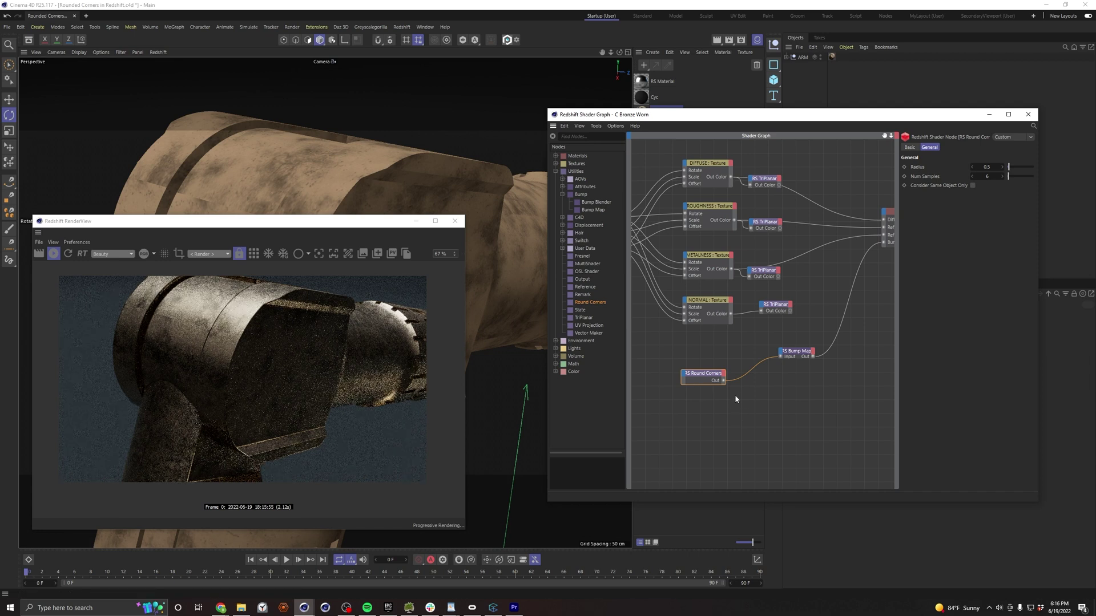
{"action": "left_click_drag", "start_coordinate": [723, 380], "coordinate": [884, 245]}
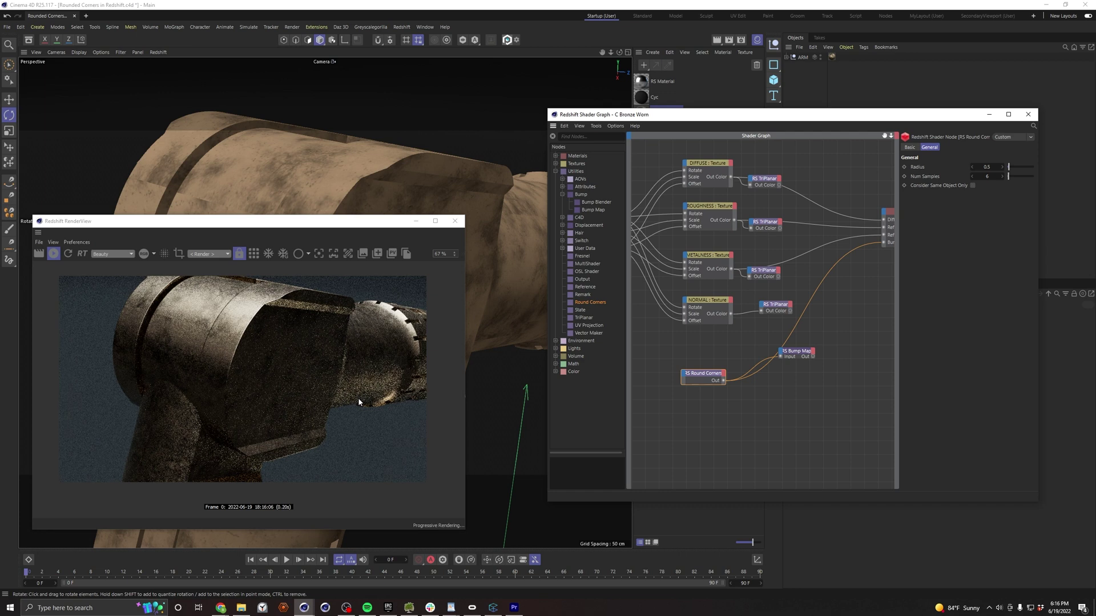
- Arrange the Bump Map and Round Corners nodes, add an RS Bump Blender, and wire Bump Map into Base Input
{"action": "left_click_drag", "start_coordinate": [797, 352], "coordinate": [759, 336]}
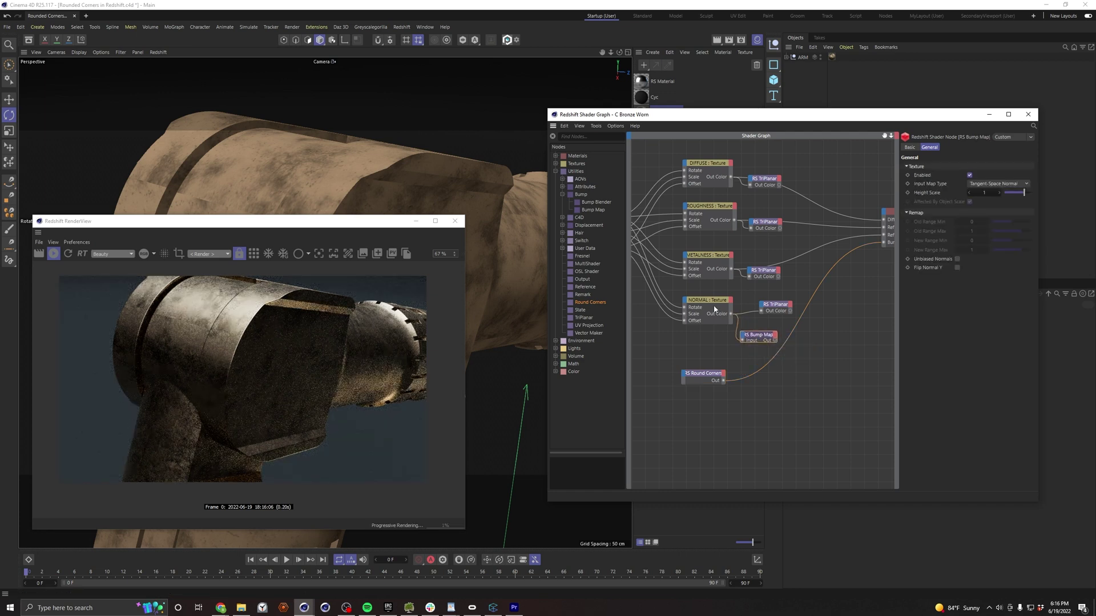
{"action": "left_click", "coordinate": [763, 337]}
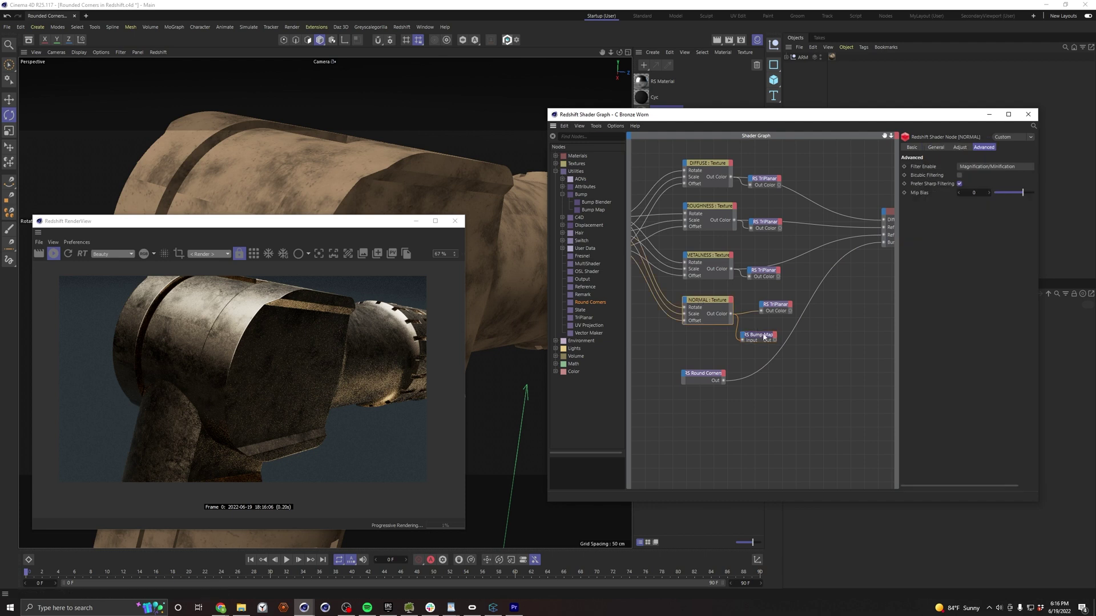
{"action": "left_click_drag", "start_coordinate": [714, 377], "coordinate": [760, 375]}
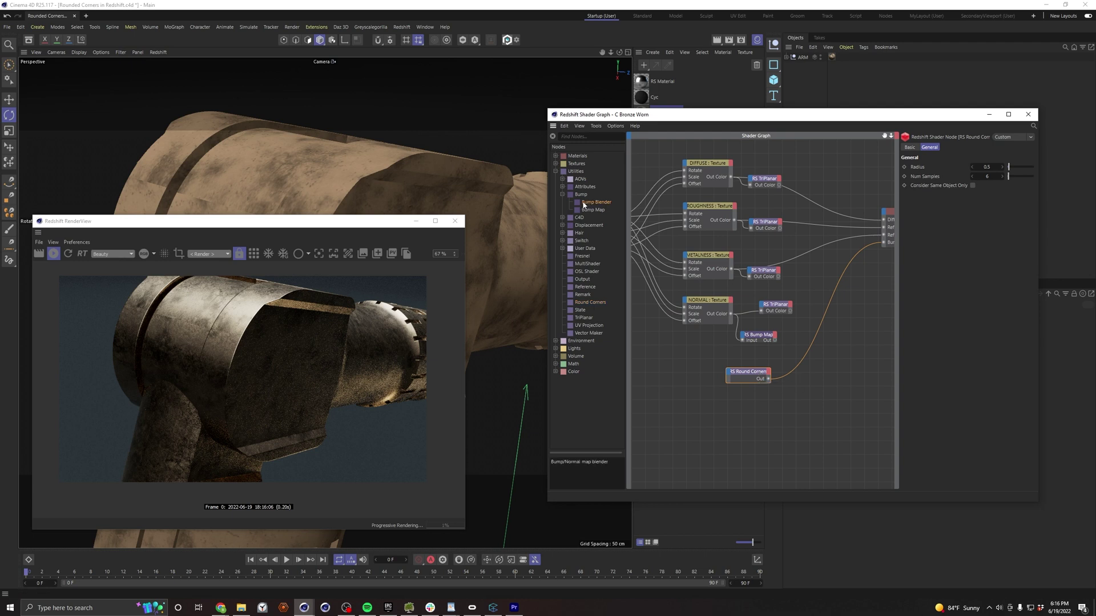
{"action": "left_click_drag", "start_coordinate": [583, 204], "coordinate": [839, 353]}
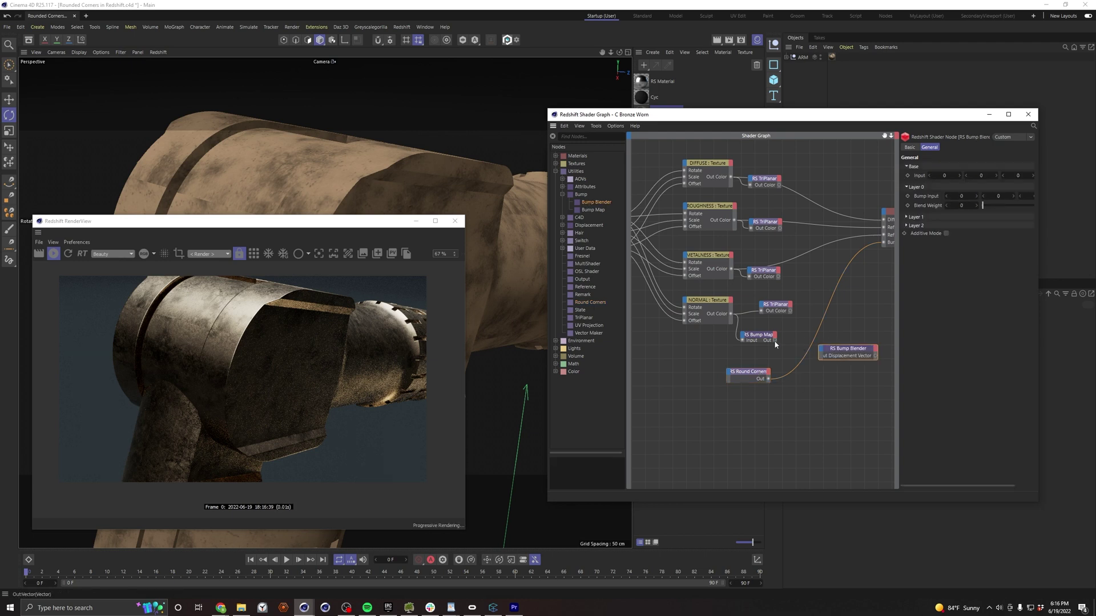
{"action": "left_click_drag", "start_coordinate": [775, 343], "coordinate": [825, 353]}
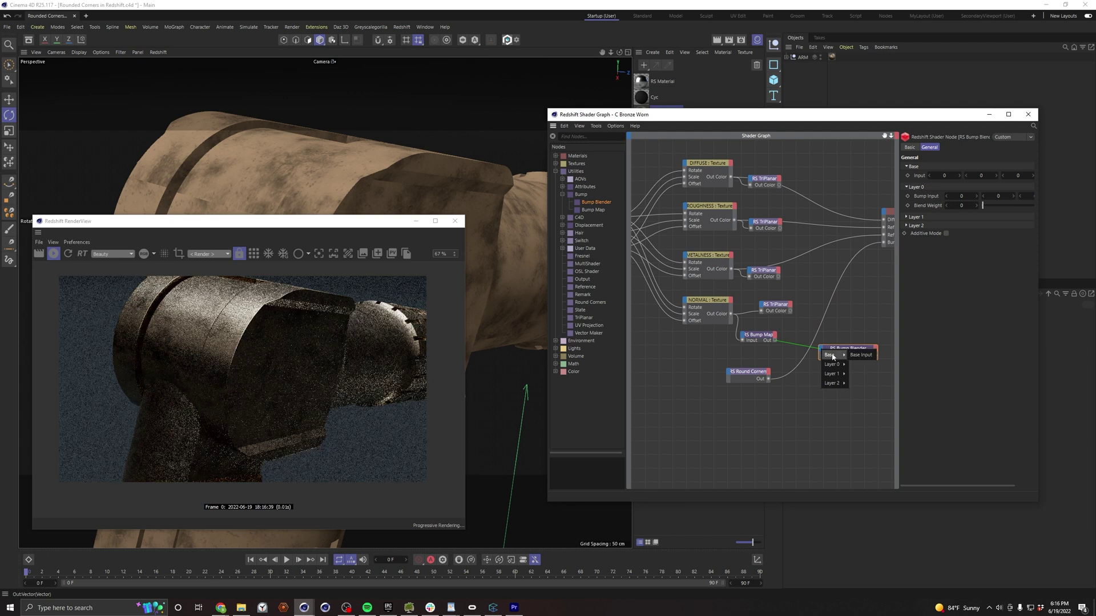
{"action": "left_click", "coordinate": [860, 354]}
- Wire Round Corners into Layer 0 Bump Input 0 and the blender's Out into the material's Bump Input
{"action": "left_click", "coordinate": [768, 380]}
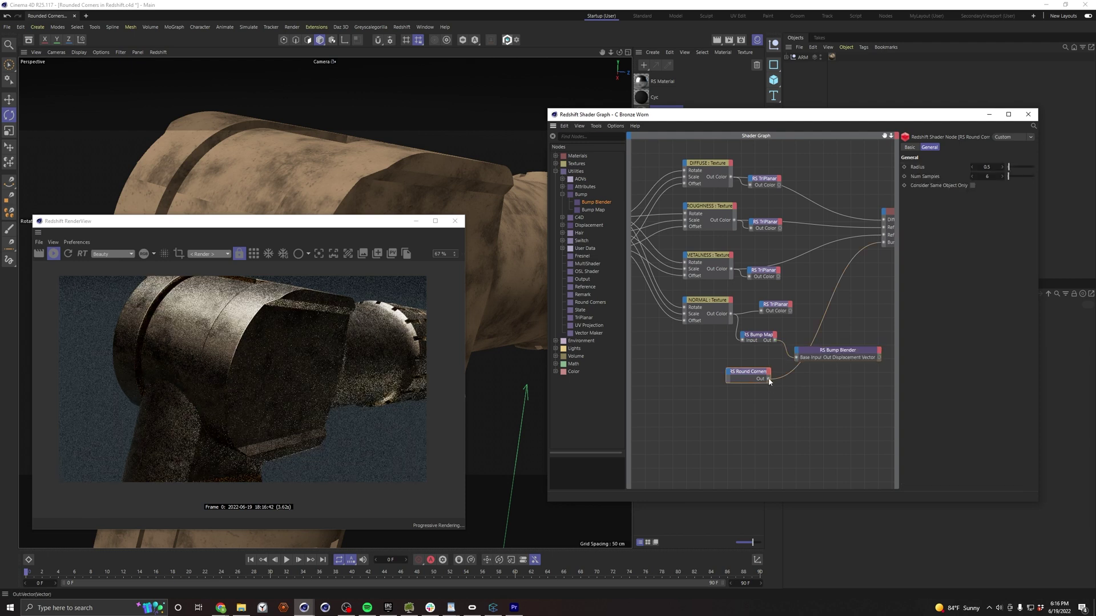
{"action": "left_click_drag", "start_coordinate": [769, 379], "coordinate": [799, 355]}
{"action": "mouse_move", "coordinate": [811, 367]}
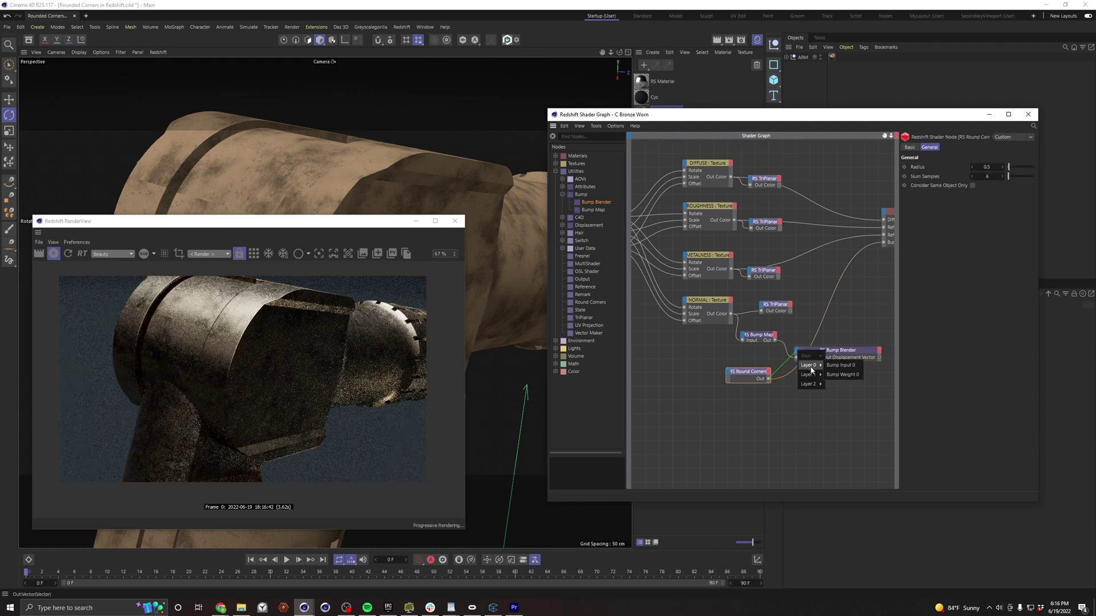
{"action": "left_click", "coordinate": [839, 365]}
{"action": "middle_click_drag", "start_coordinate": [839, 370], "coordinate": [755, 365]}
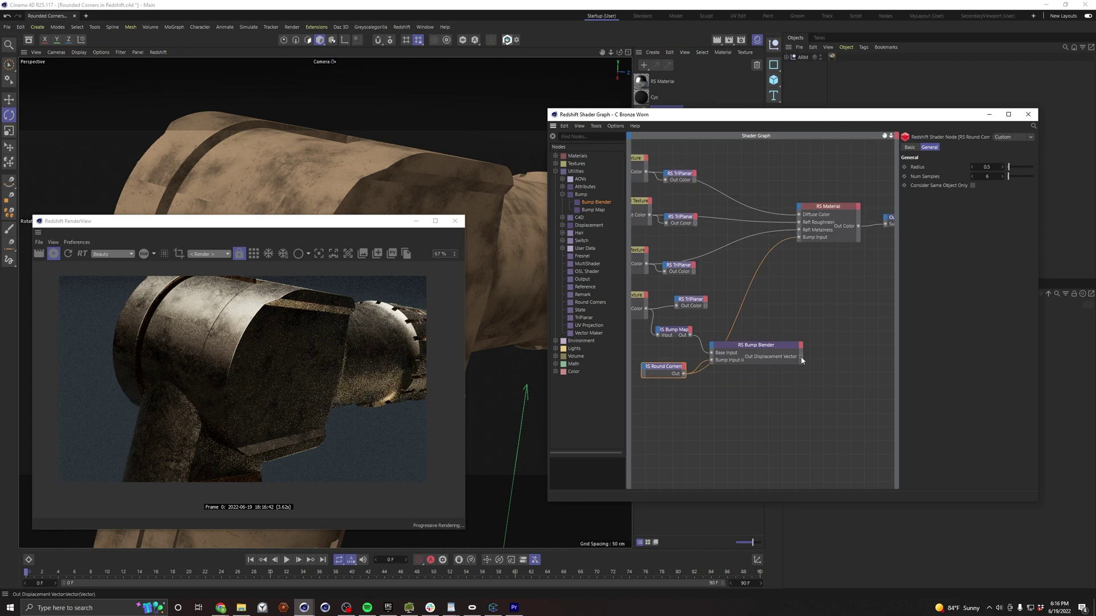
{"action": "left_click_drag", "start_coordinate": [801, 357], "coordinate": [799, 239]}
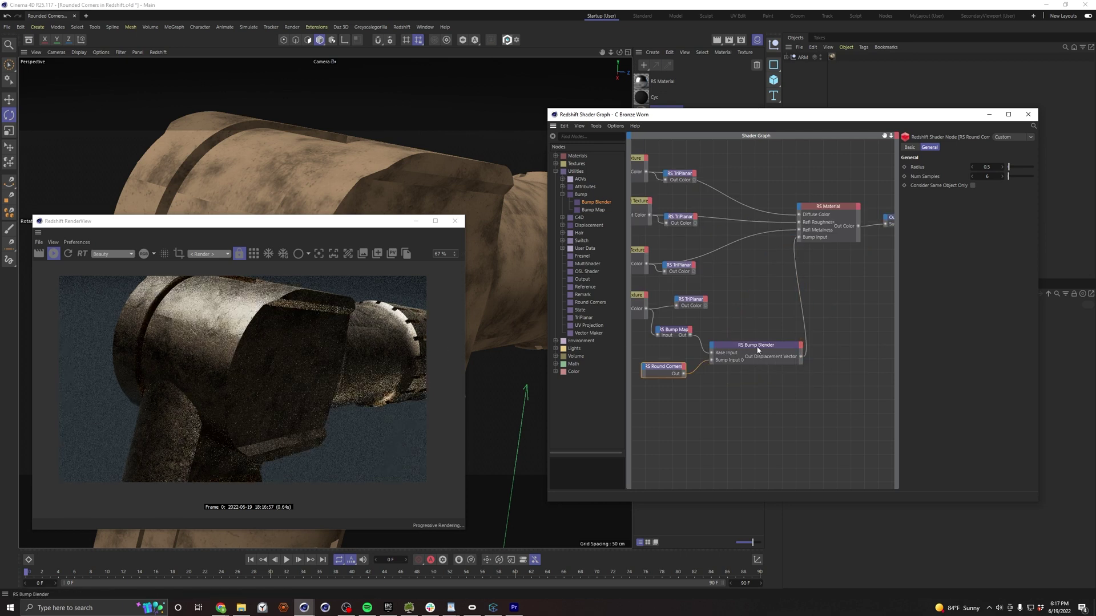
- On the RS Bump Blender, set Layer 0 Blend Weight to 1 and tick Additive Mode
{"action": "left_click", "coordinate": [758, 349]}
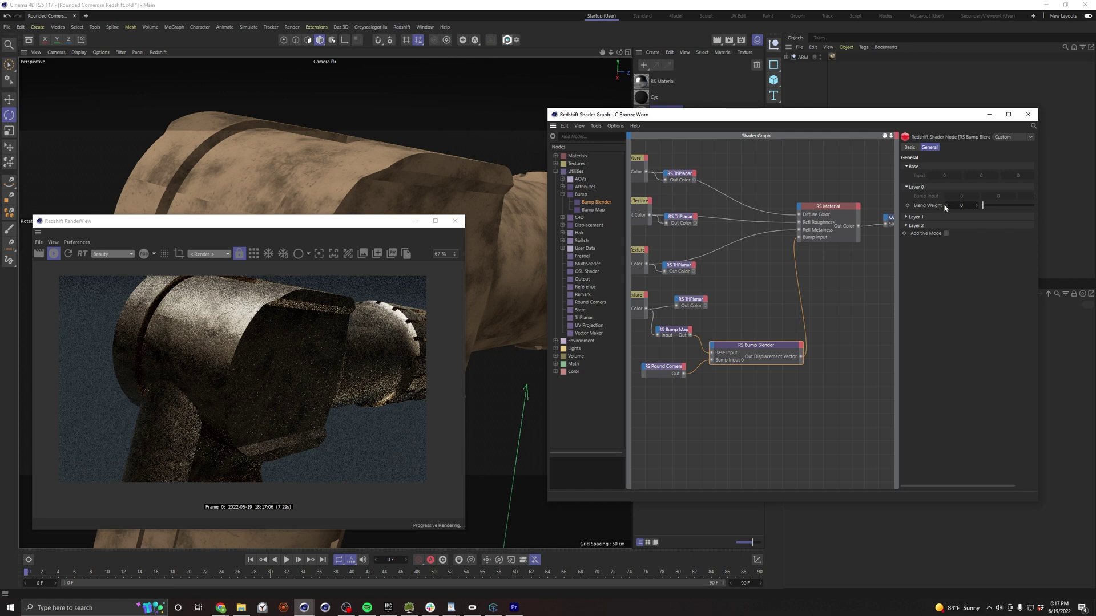
{"action": "left_click_drag", "start_coordinate": [984, 204], "coordinate": [1040, 207]}
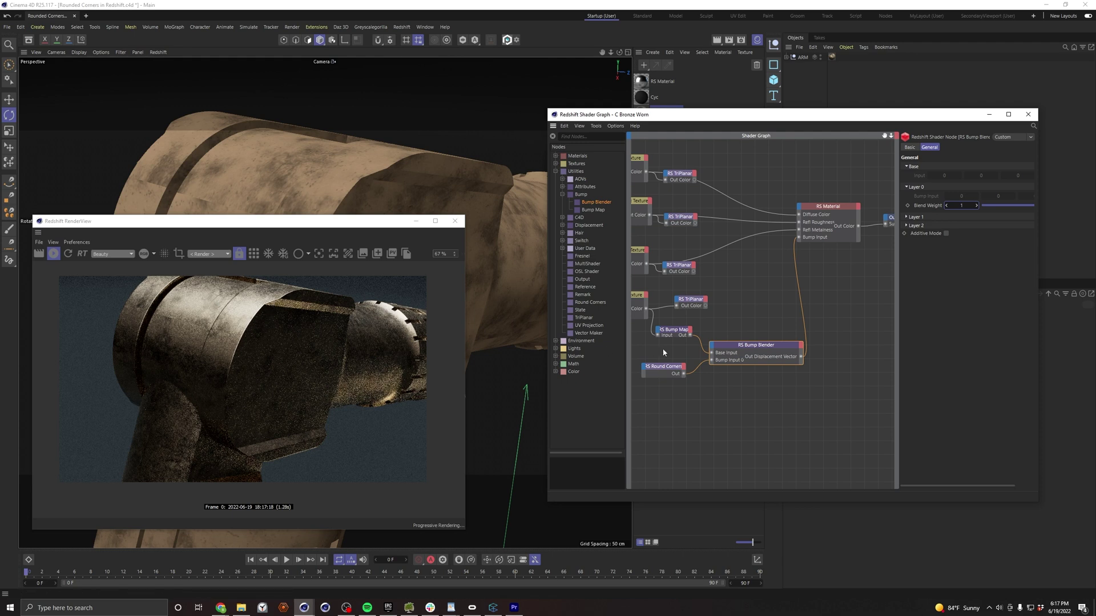
{"action": "left_click", "coordinate": [945, 234]}
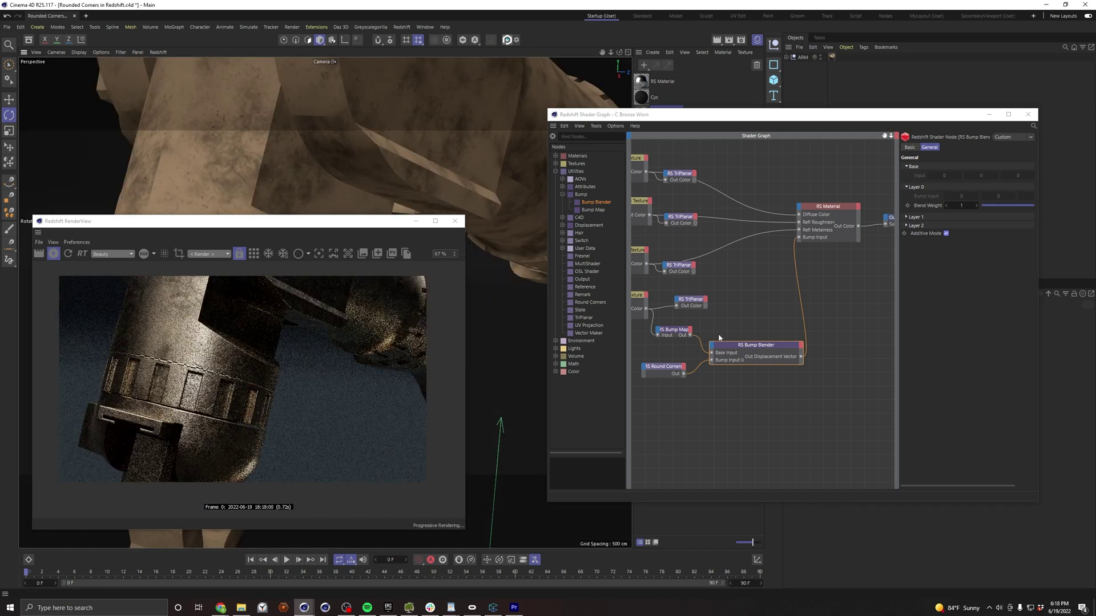
- Turn on Consider Same Object Only for the RS Round Corners node
{"action": "left_click", "coordinate": [664, 368]}
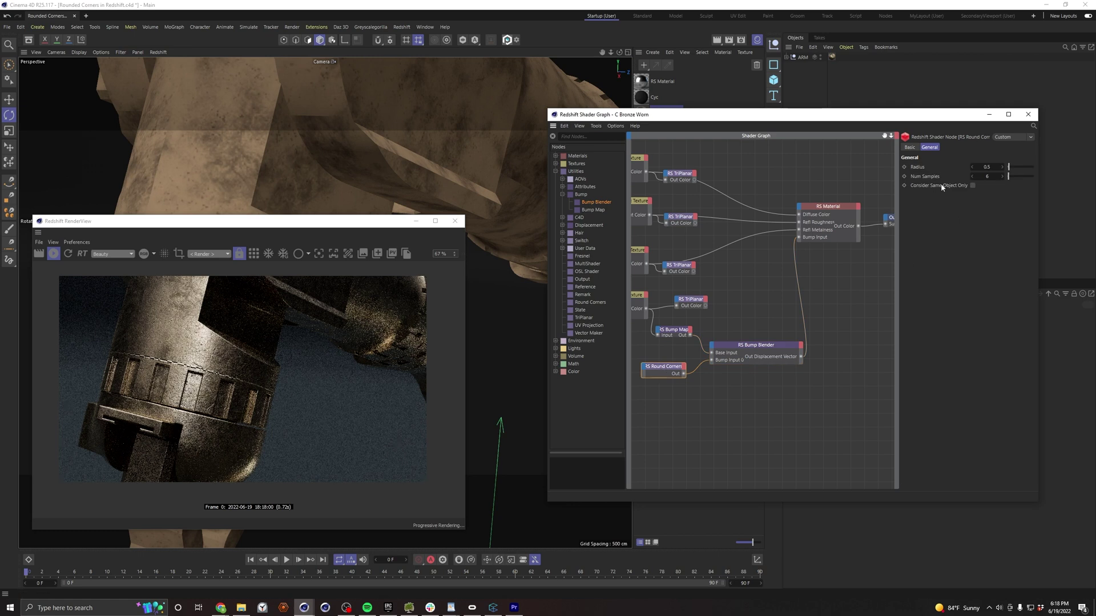
{"action": "left_click", "coordinate": [972, 186]}
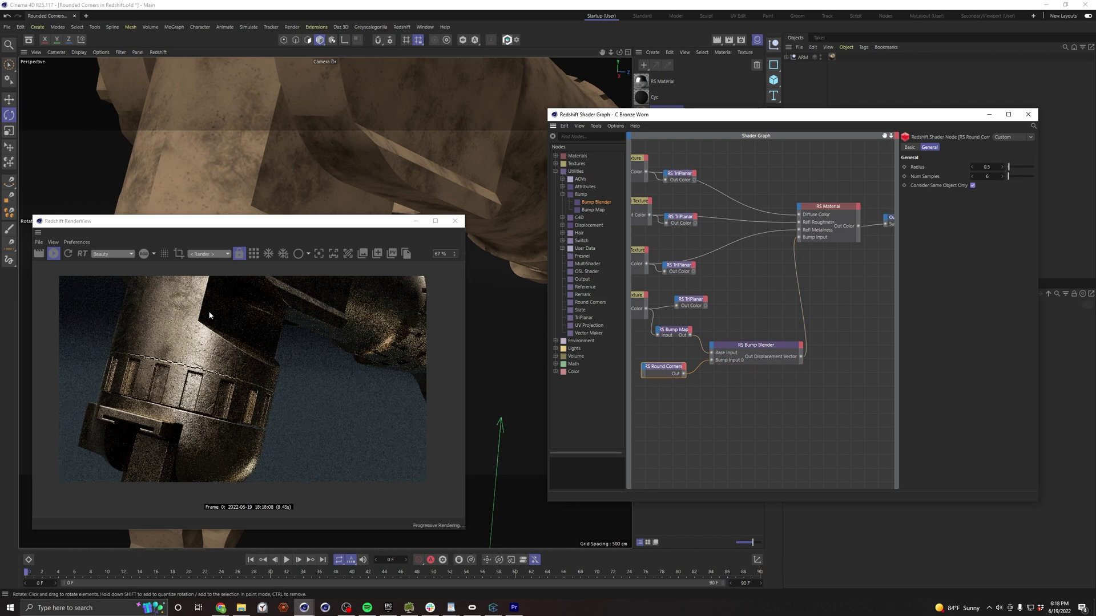